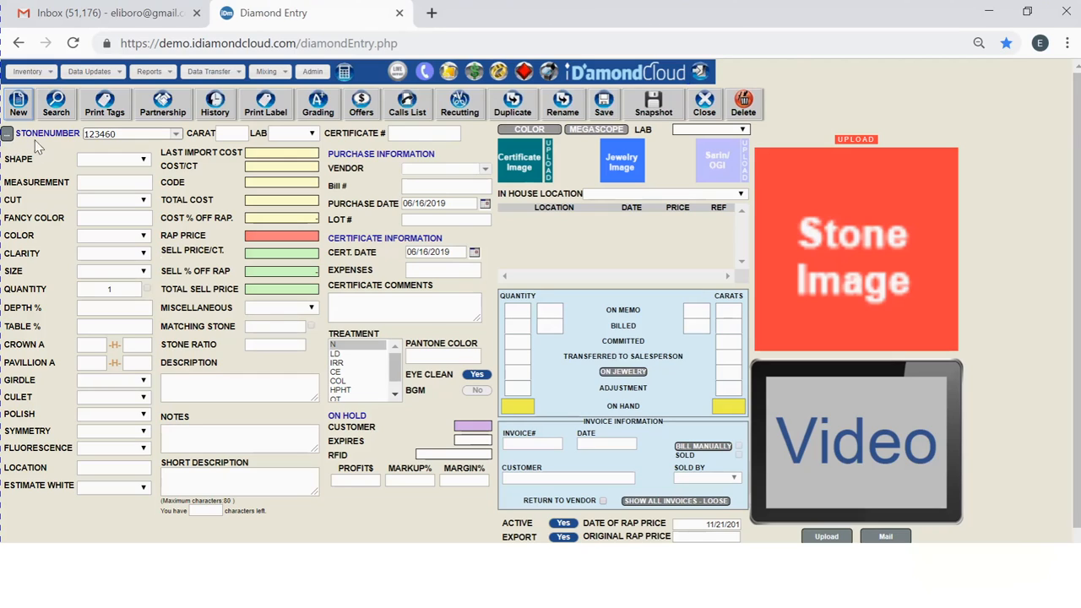
- Check the second stone number box, then load the record for stone number 123459
click(8, 137)
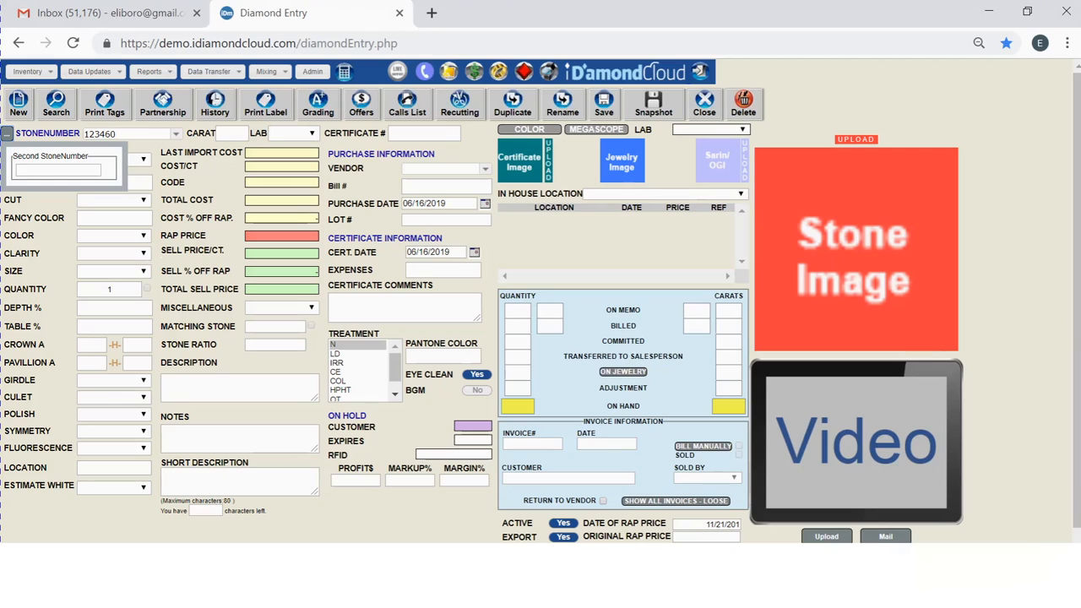
click(6, 133)
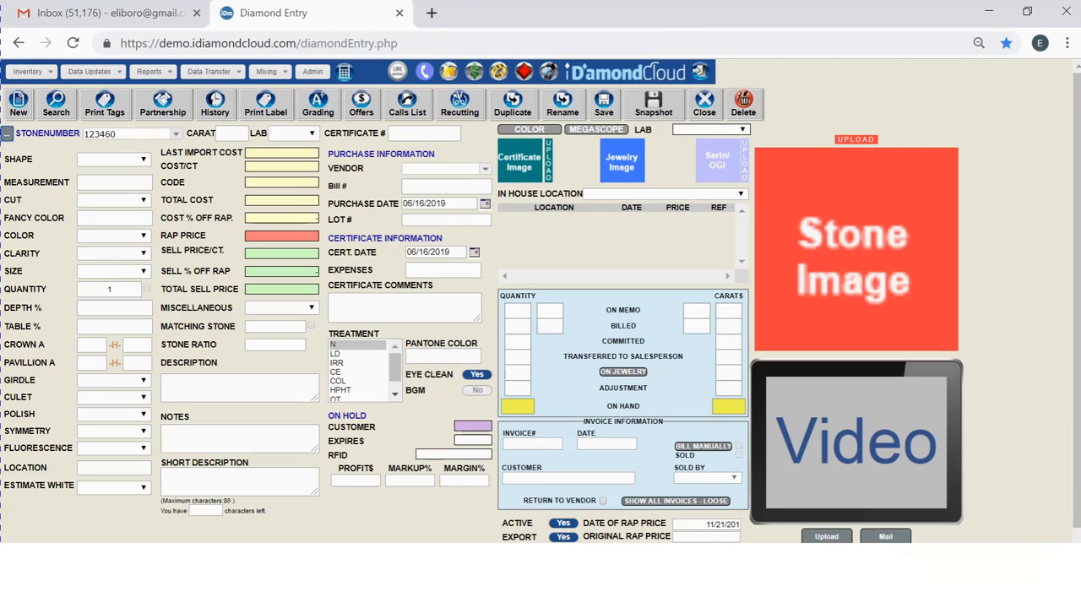
click(117, 135)
key(BackSpace)
key(BackSpace)
text(59)
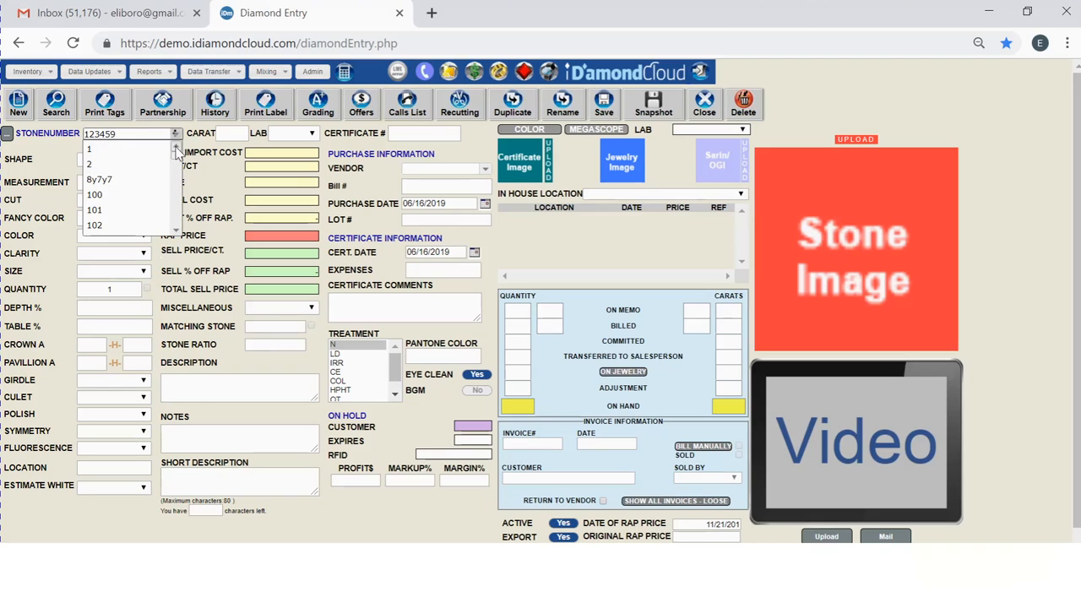
key(Return)
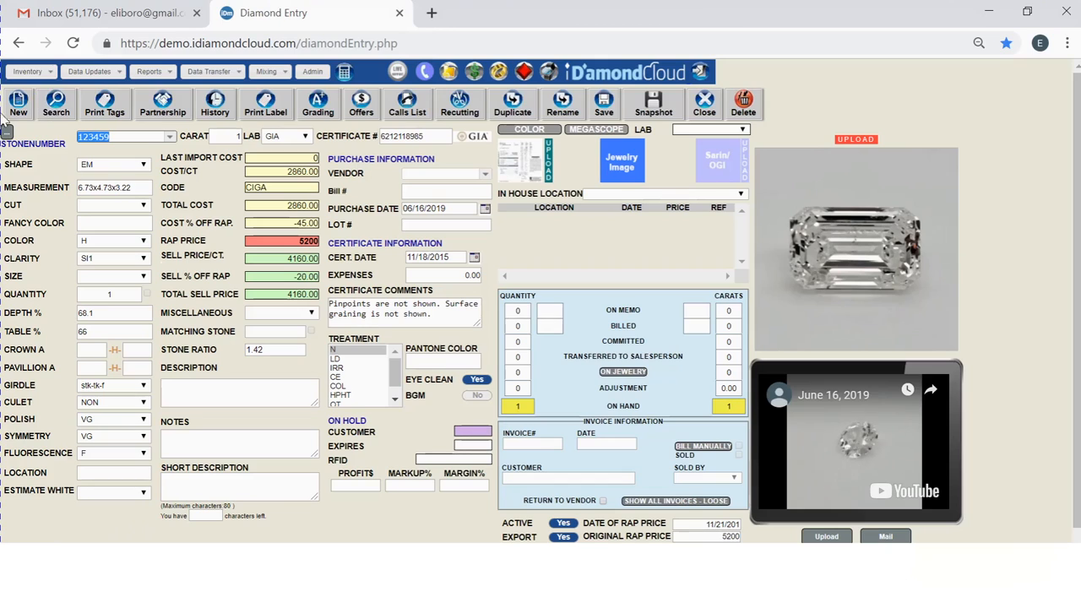
- Open the diamond stock list, leaving the entry form, and return to the diamond entry form
click(55, 104)
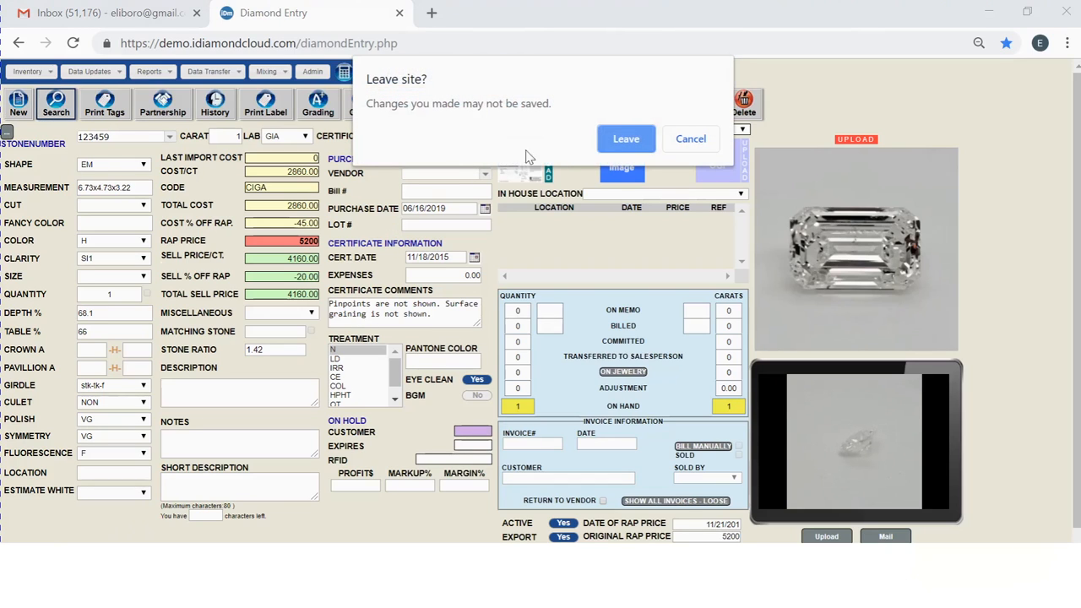
click(608, 148)
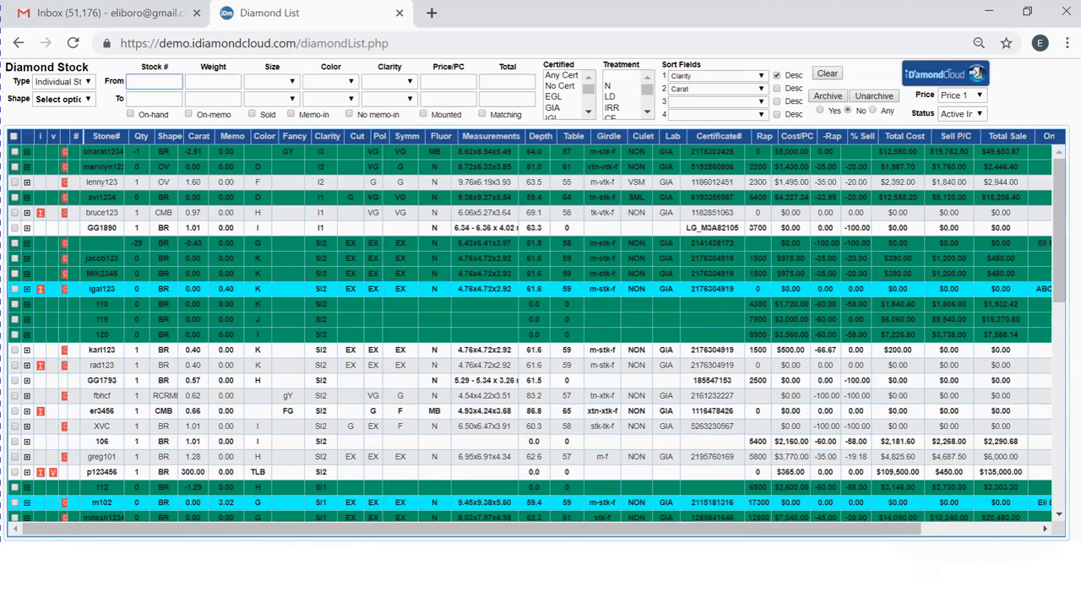
click(945, 73)
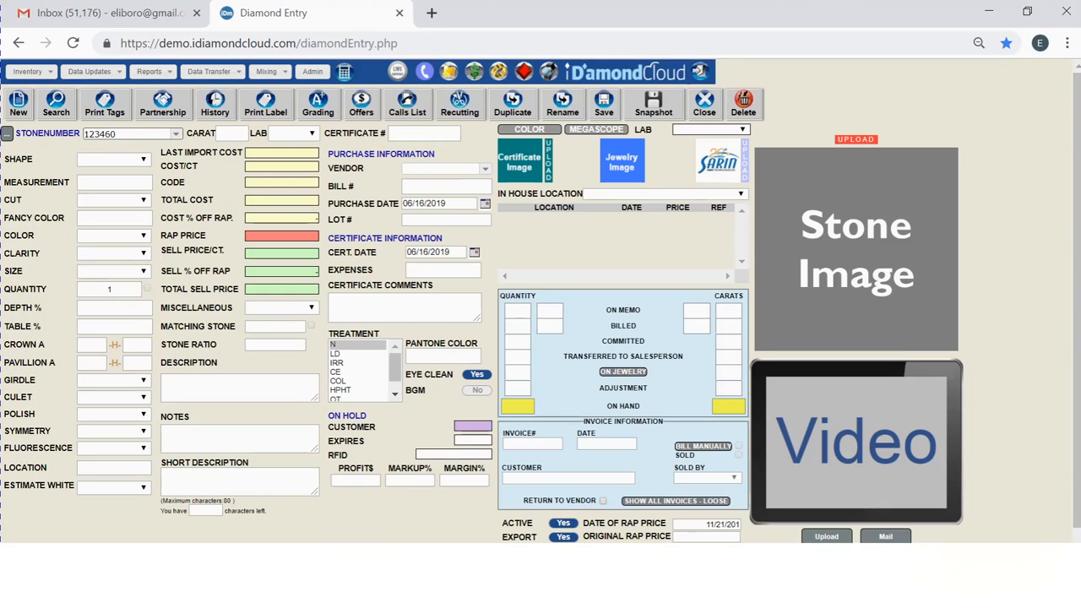
- Load stone 123459 again by picking it from the stone number suggestions
key(BackSpace)
key(BackSpace)
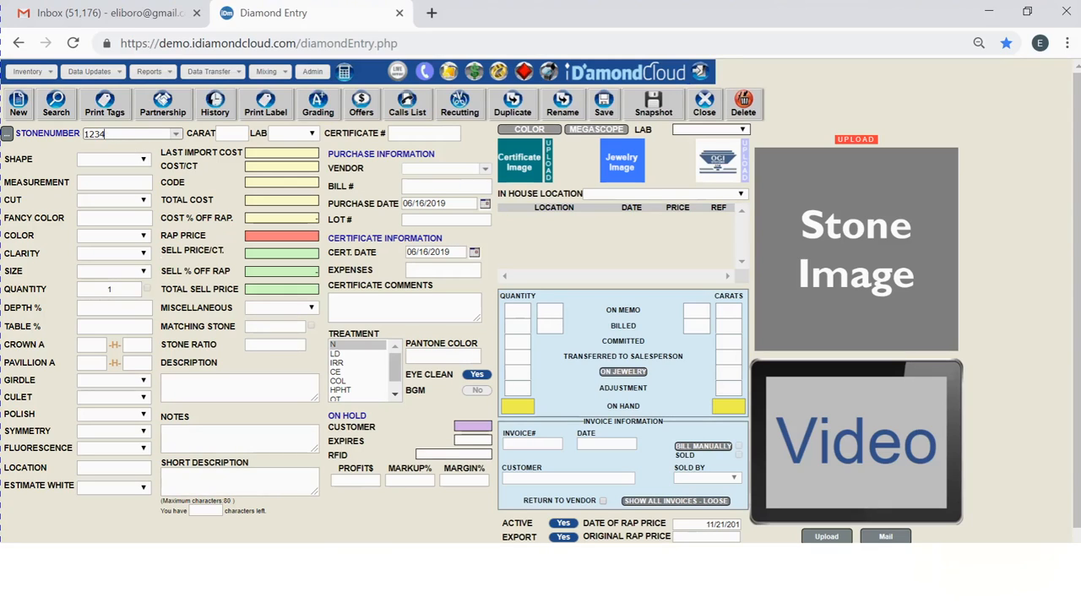
text(59)
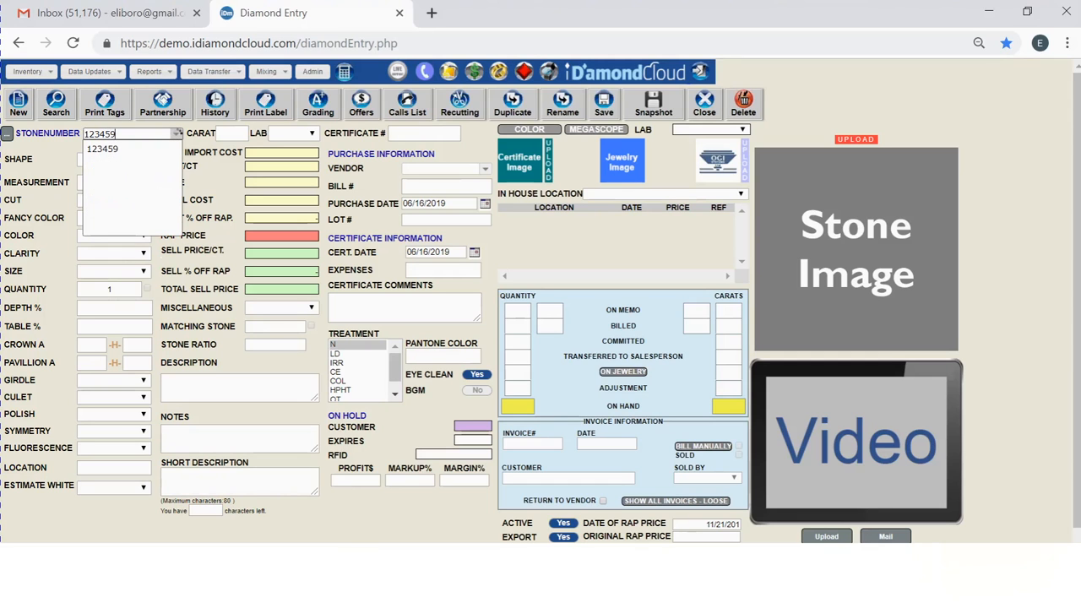
click(124, 149)
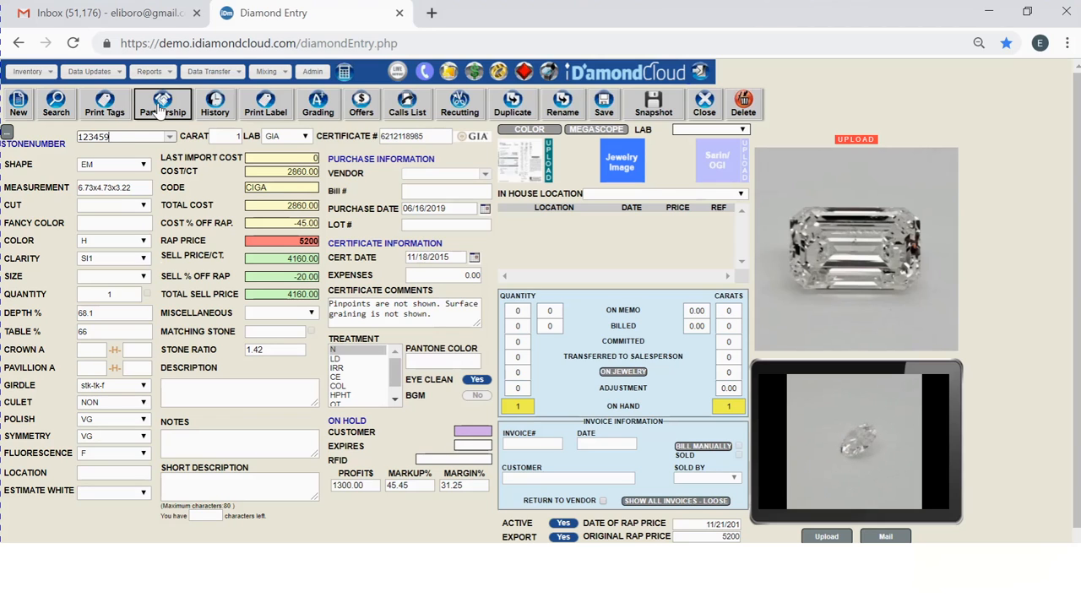
- Review the stone's history and its printable label, closing each window afterwards
click(215, 103)
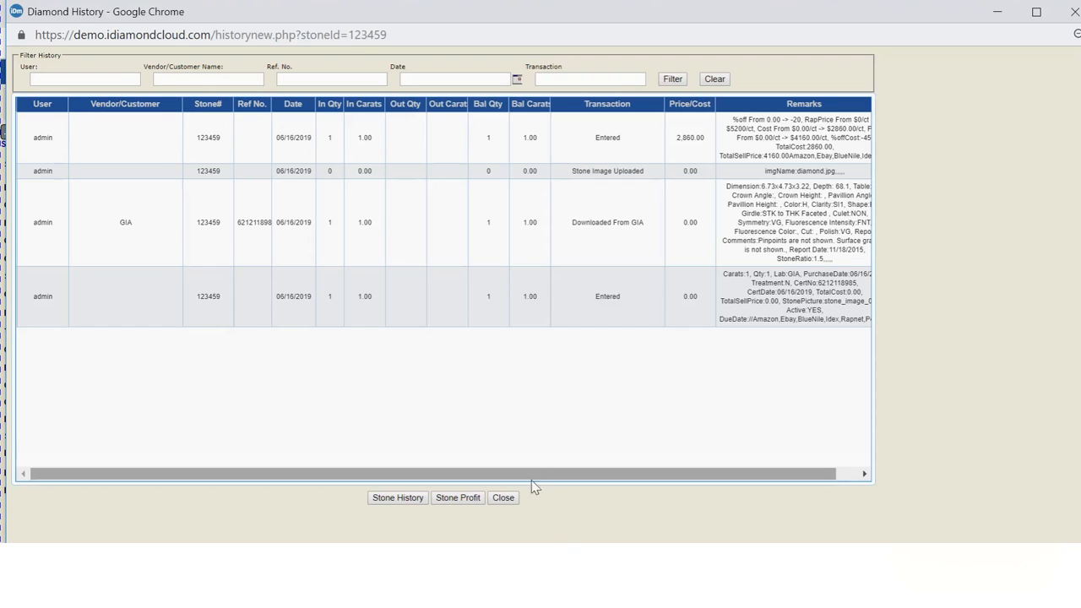
click(507, 500)
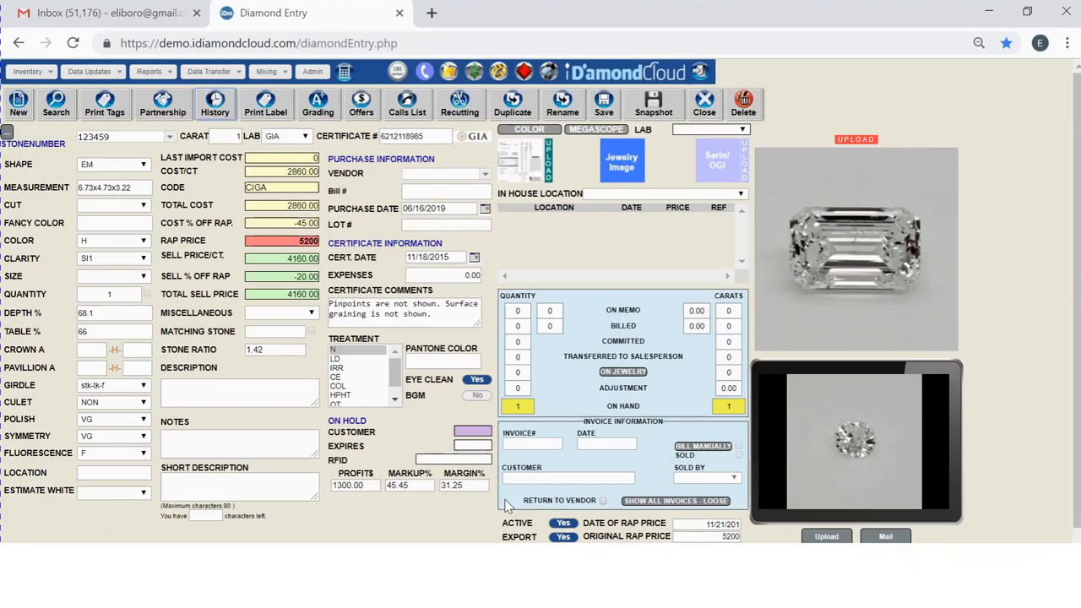
click(264, 106)
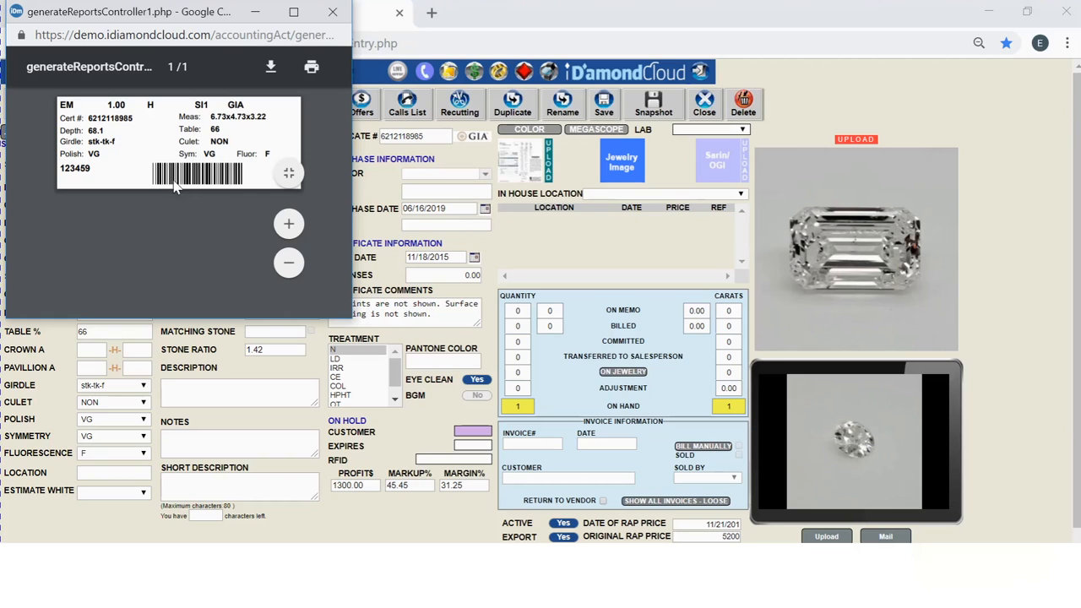
click(334, 14)
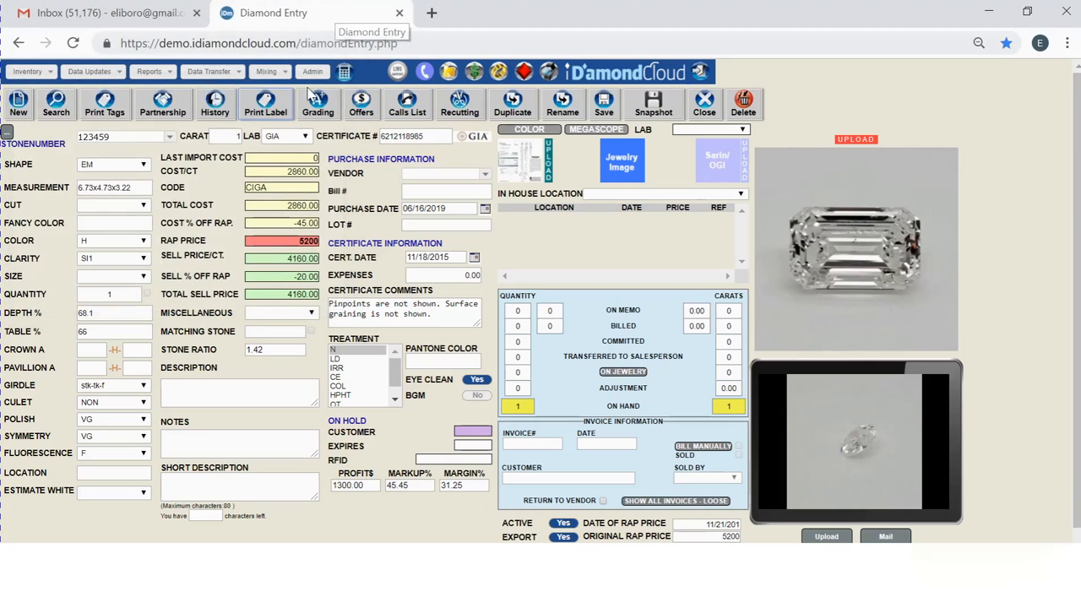
- Open the stone's grading window and close it
click(319, 110)
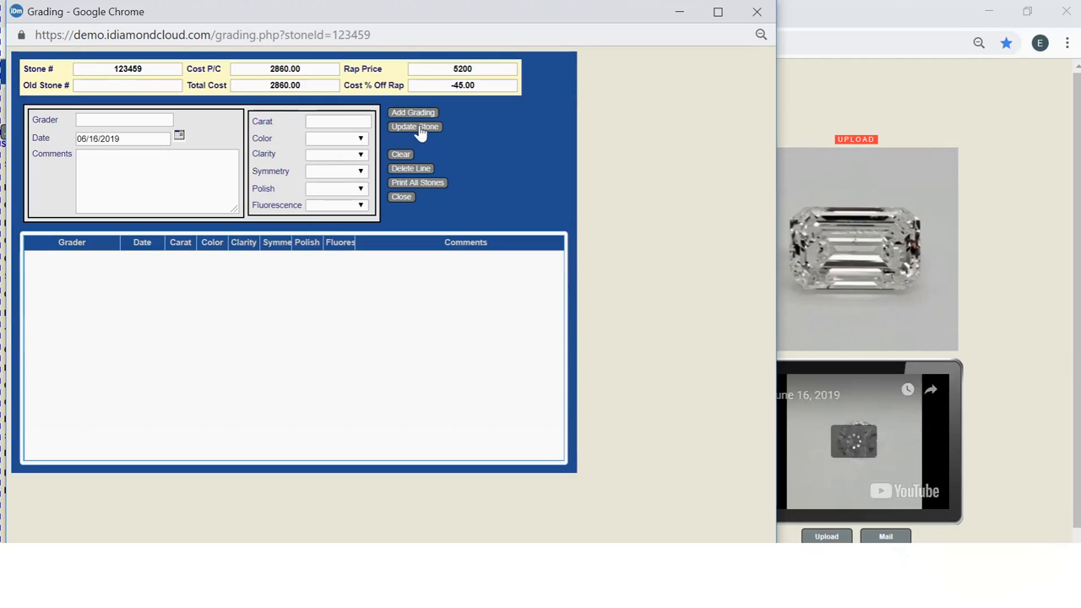
click(758, 12)
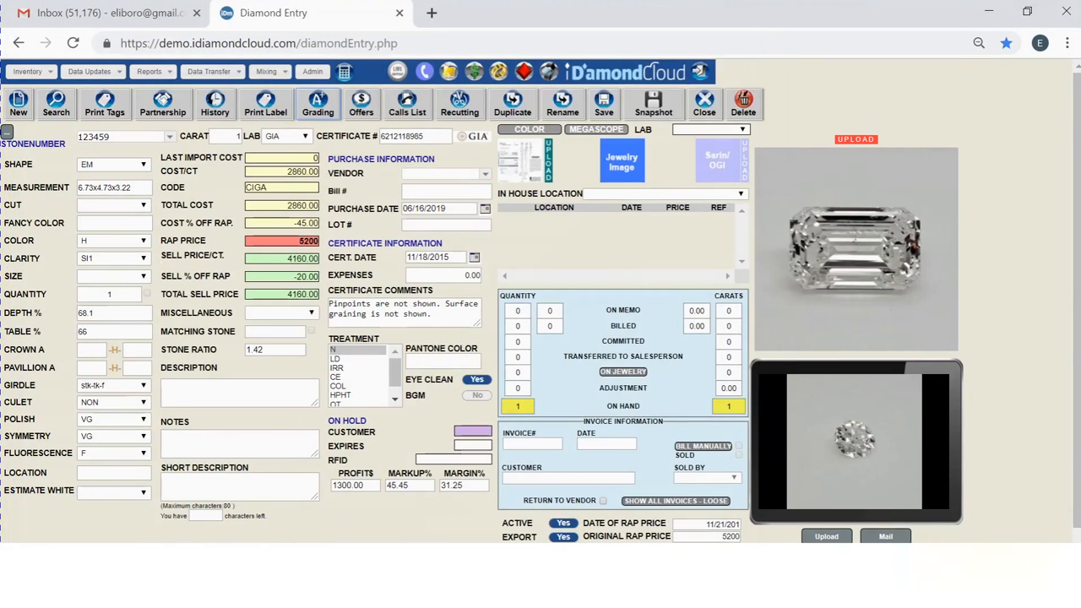
- Toggle the stone's Active setting off and back on
click(564, 524)
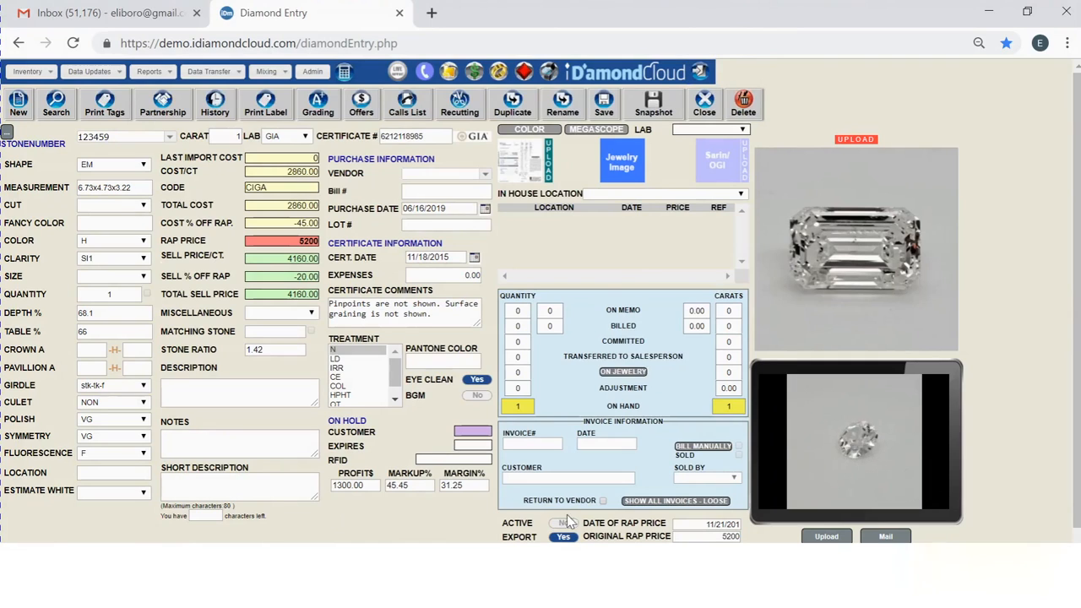
click(564, 524)
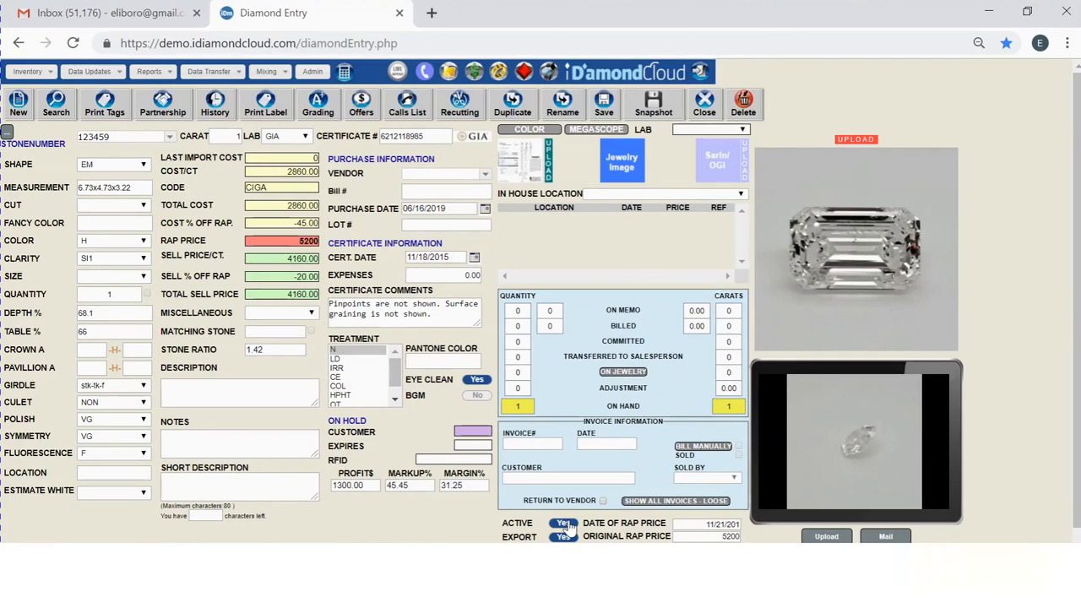
- Open the stone's offers, choose ABC Jewelers as the customer, and close the offers window
click(362, 109)
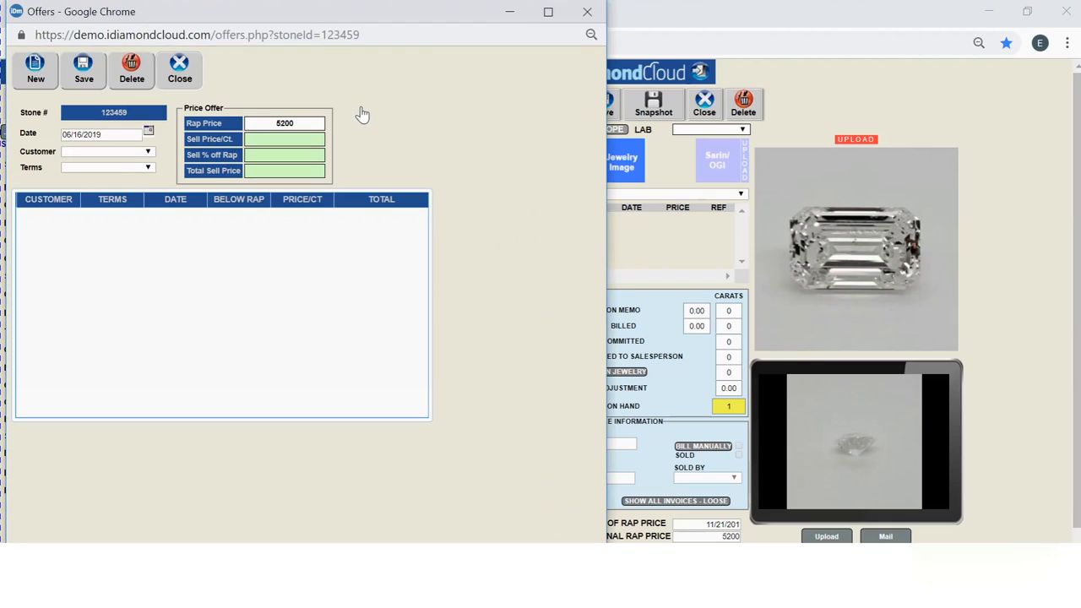
click(148, 152)
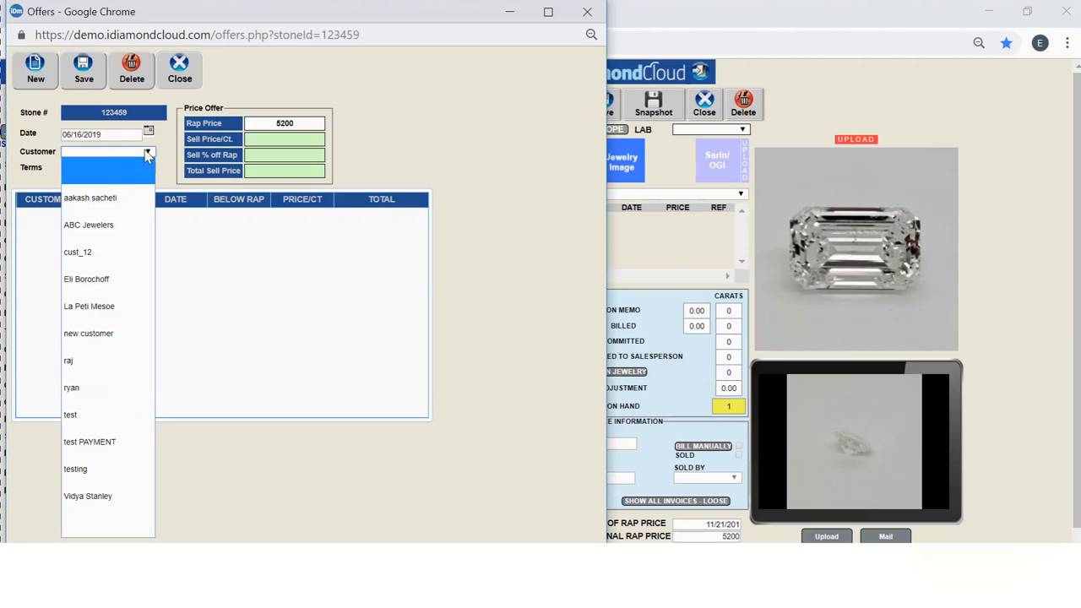
click(130, 226)
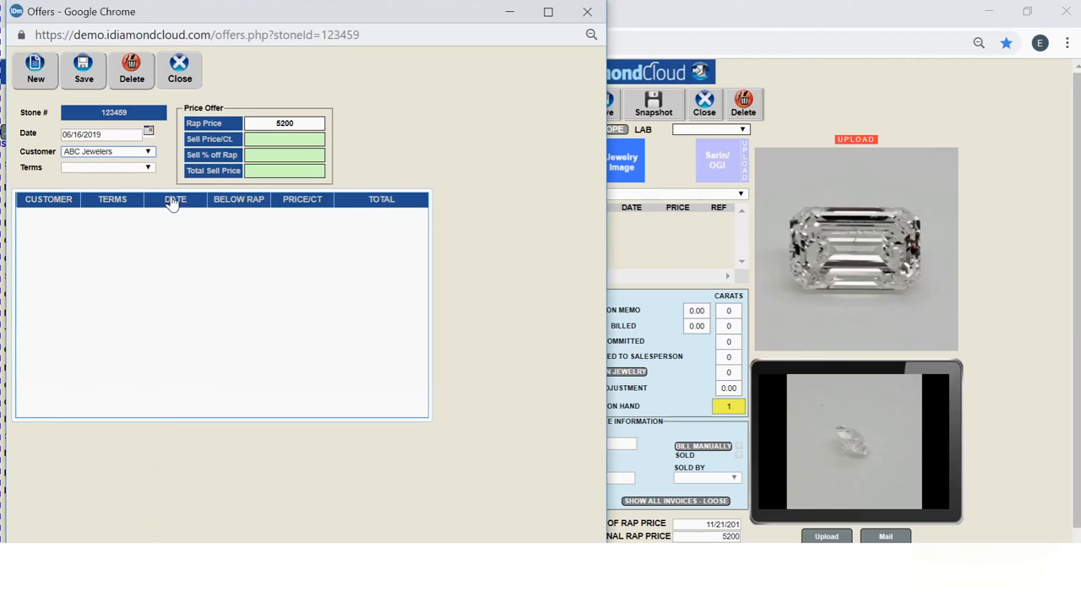
click(284, 139)
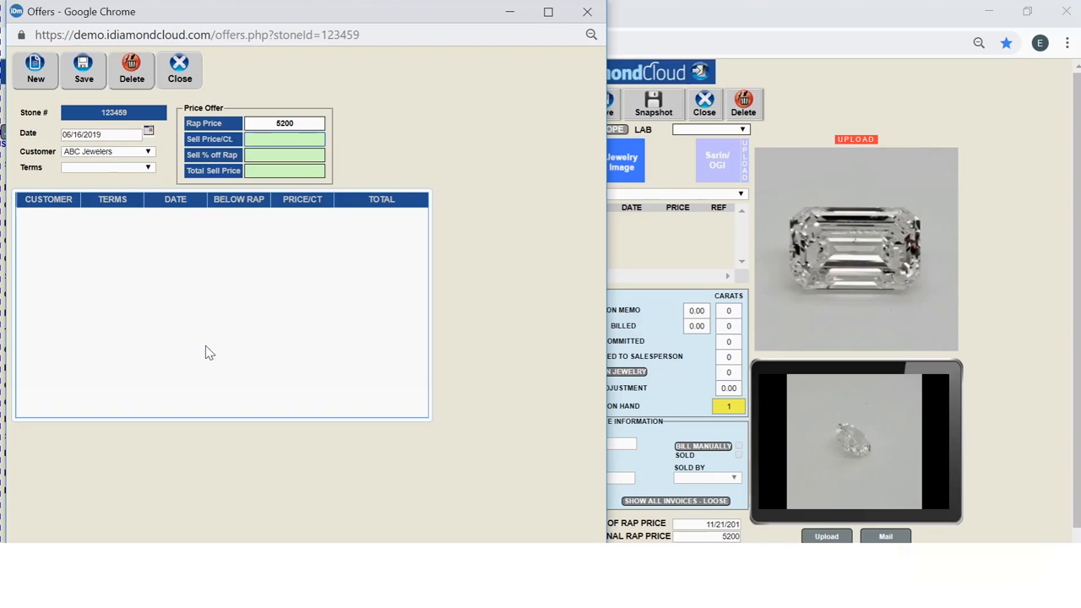
click(590, 14)
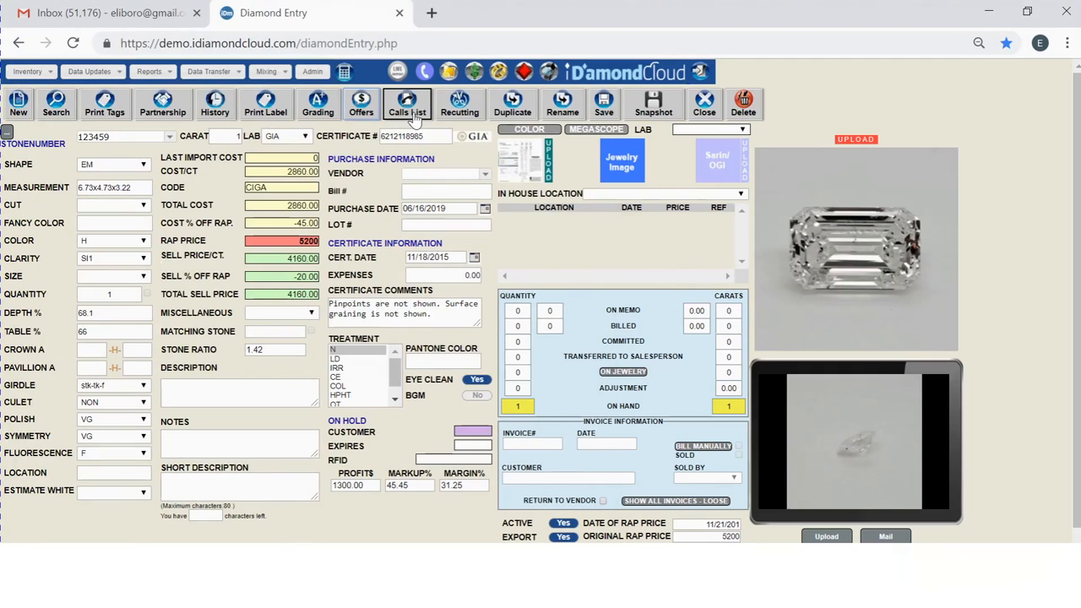
- Open Recutting for the stone and enter a new weight of .78
click(461, 107)
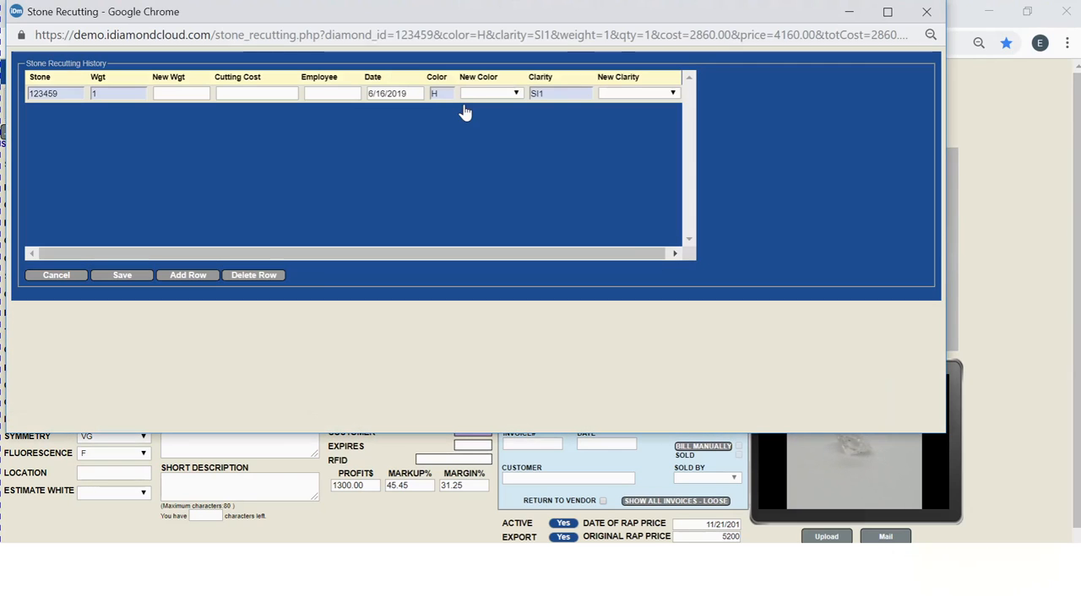
click(181, 94)
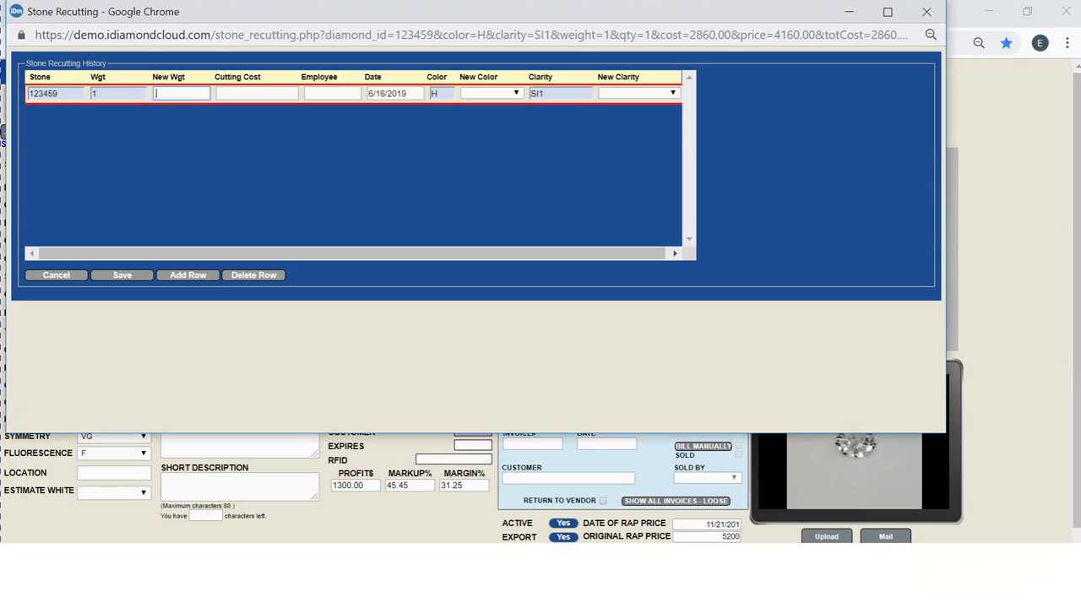
text(78)
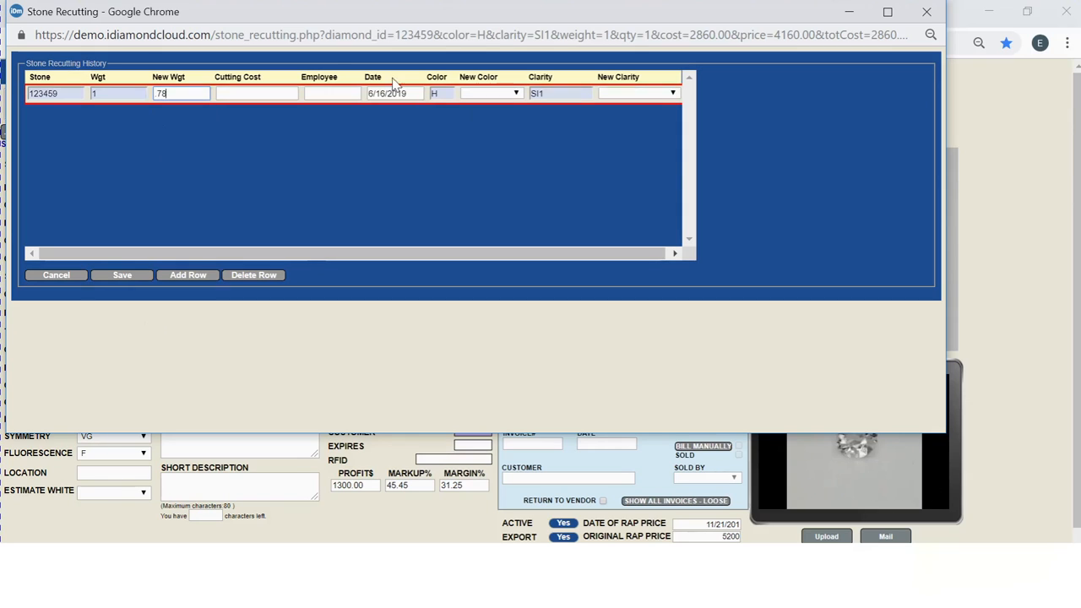
click(256, 93)
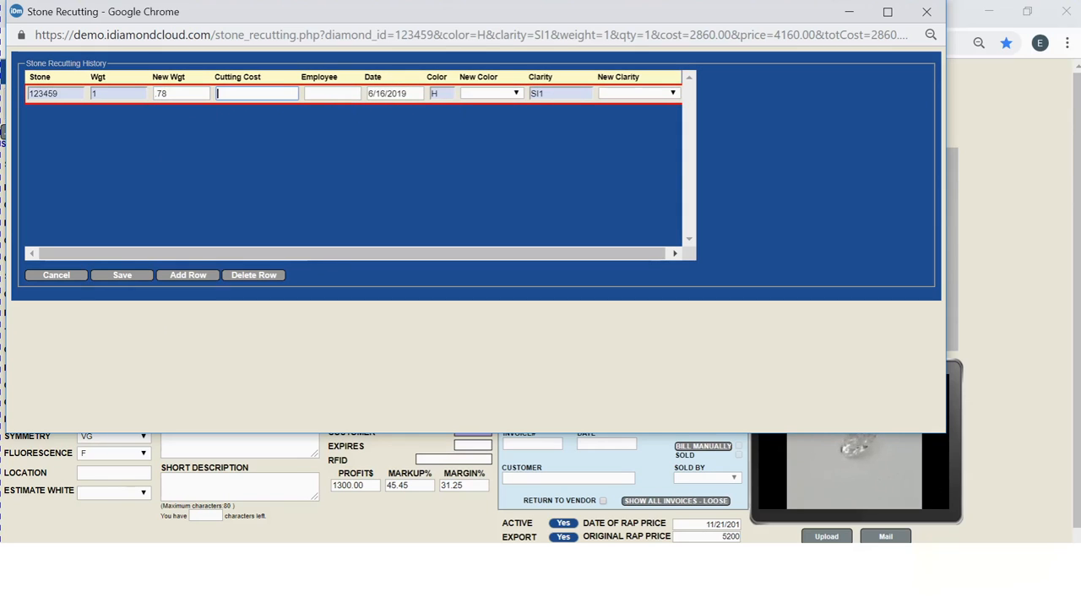
key(Tab)
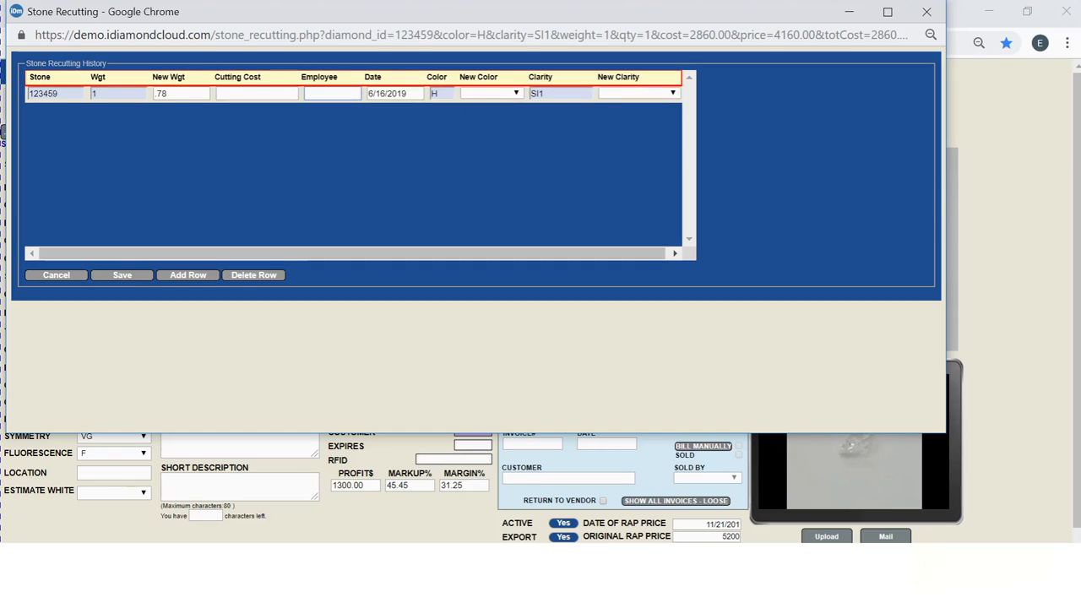
- Open the new colour and new clarity option lists without choosing anything
click(516, 94)
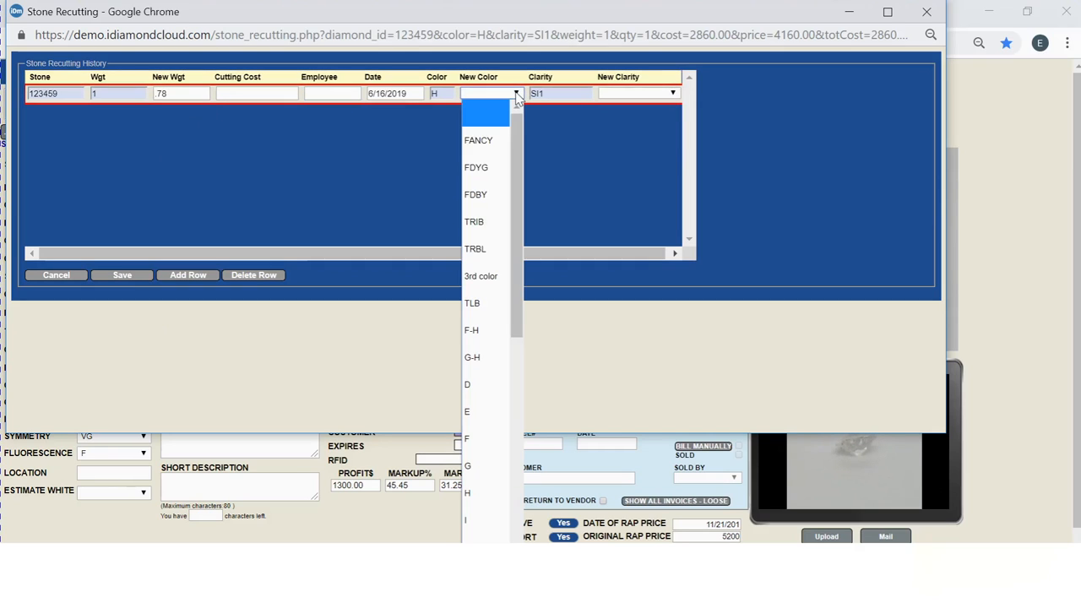
click(517, 94)
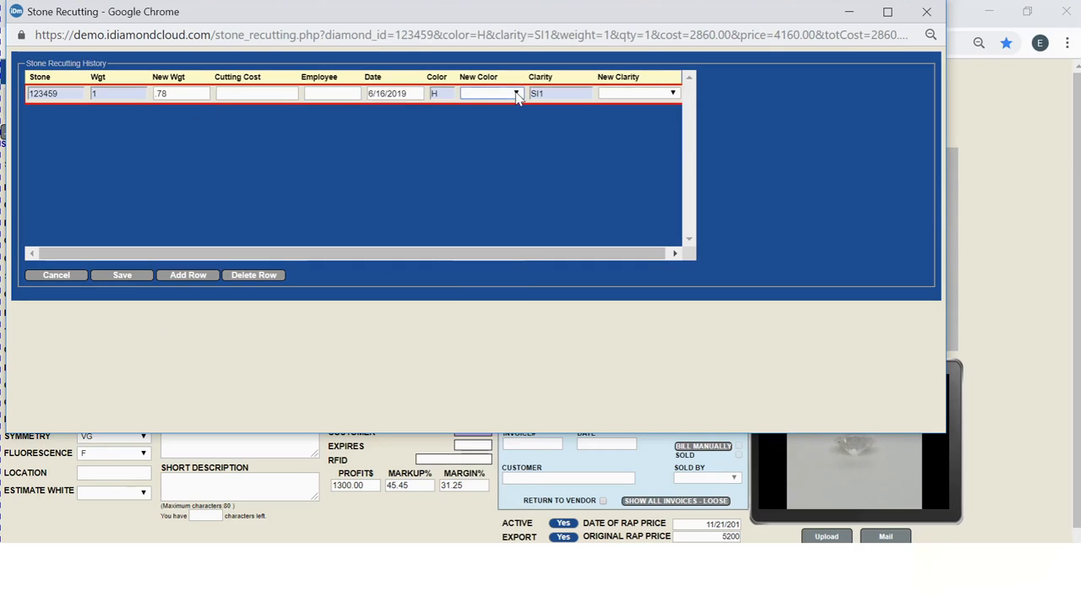
click(673, 95)
click(676, 98)
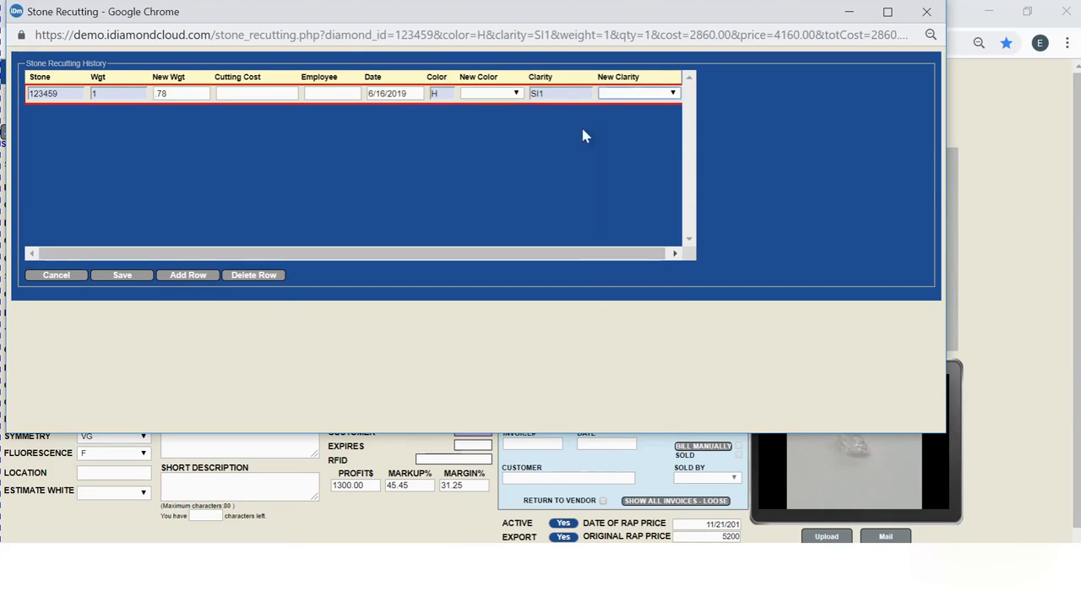
- Add several more recutting rows and close the recutting window
click(193, 280)
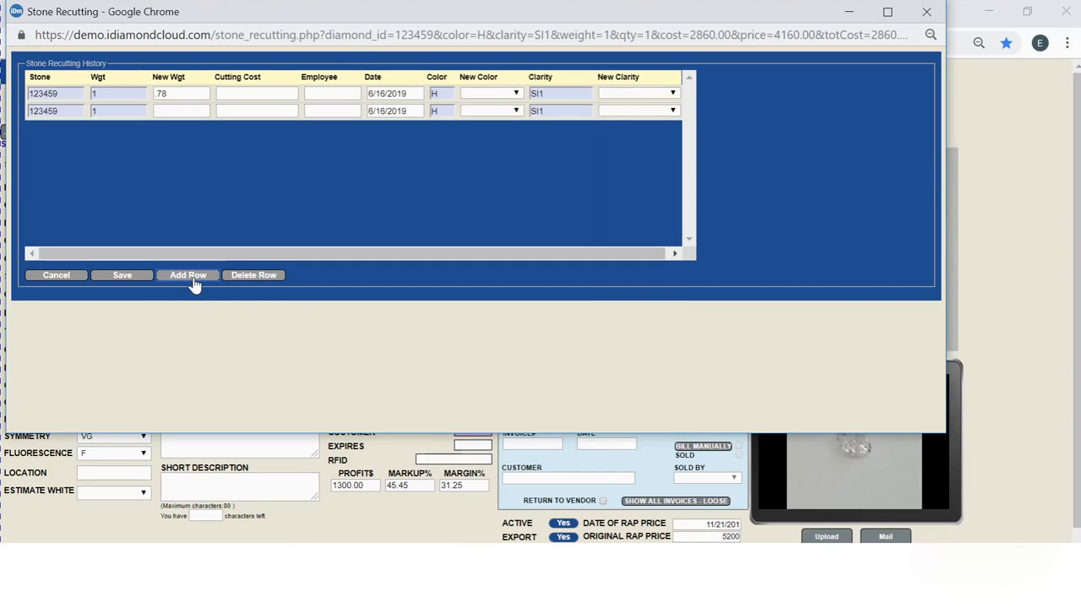
click(193, 280)
click(194, 281)
click(193, 281)
click(193, 282)
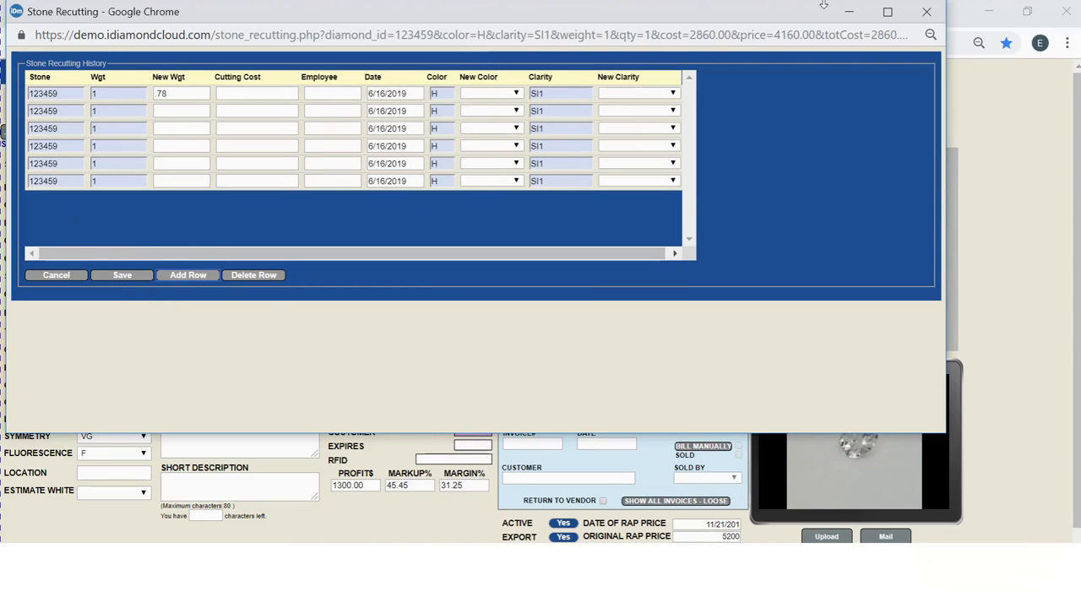
click(927, 14)
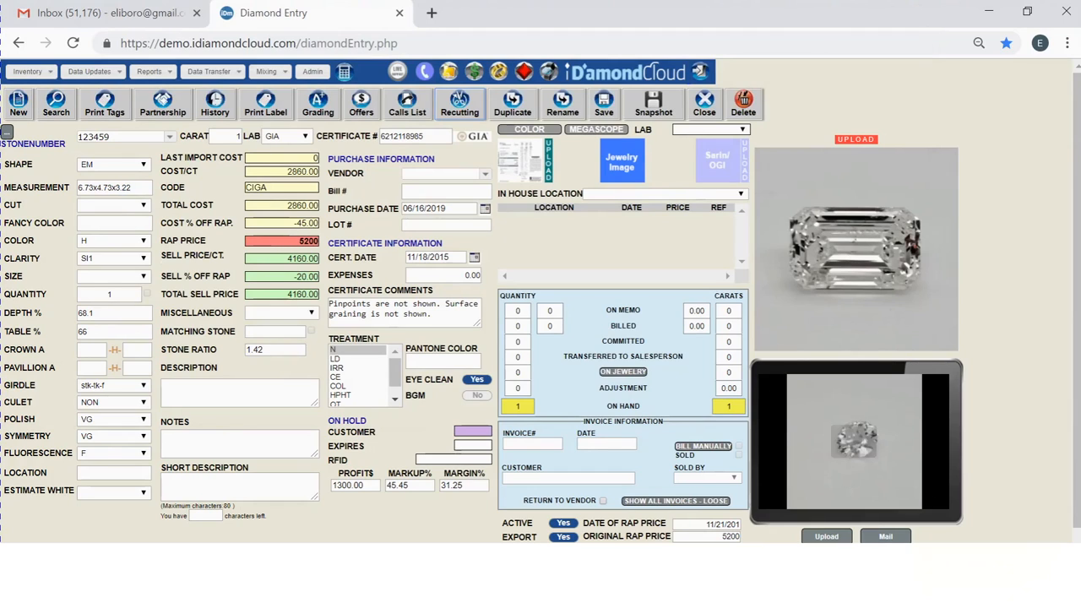
- Open the Duplicate and Rename new-stone-number prompts and cancel each without entering a number
click(513, 103)
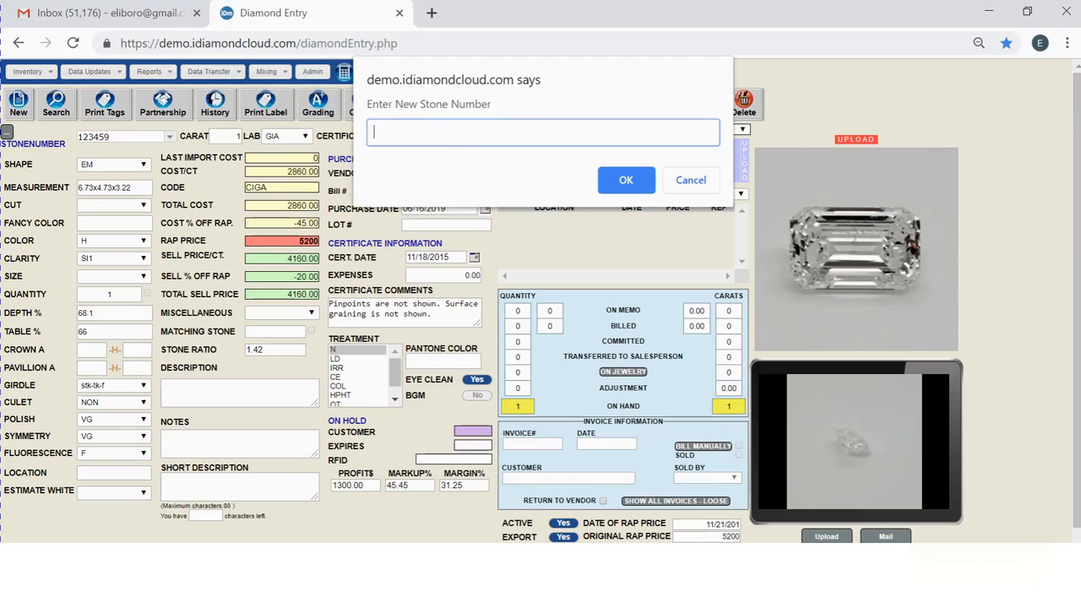
click(690, 180)
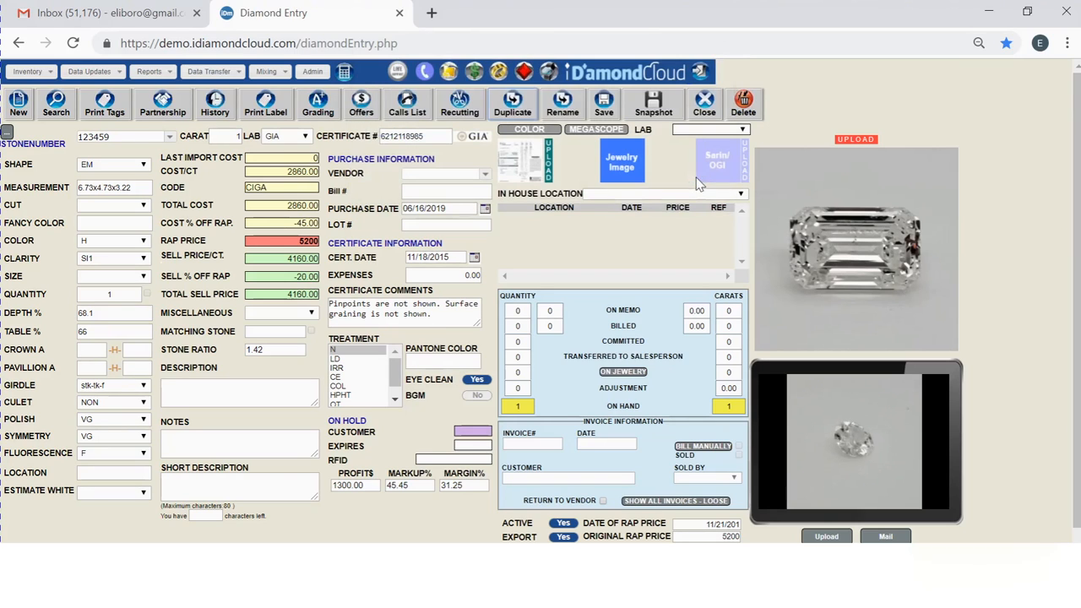
click(564, 110)
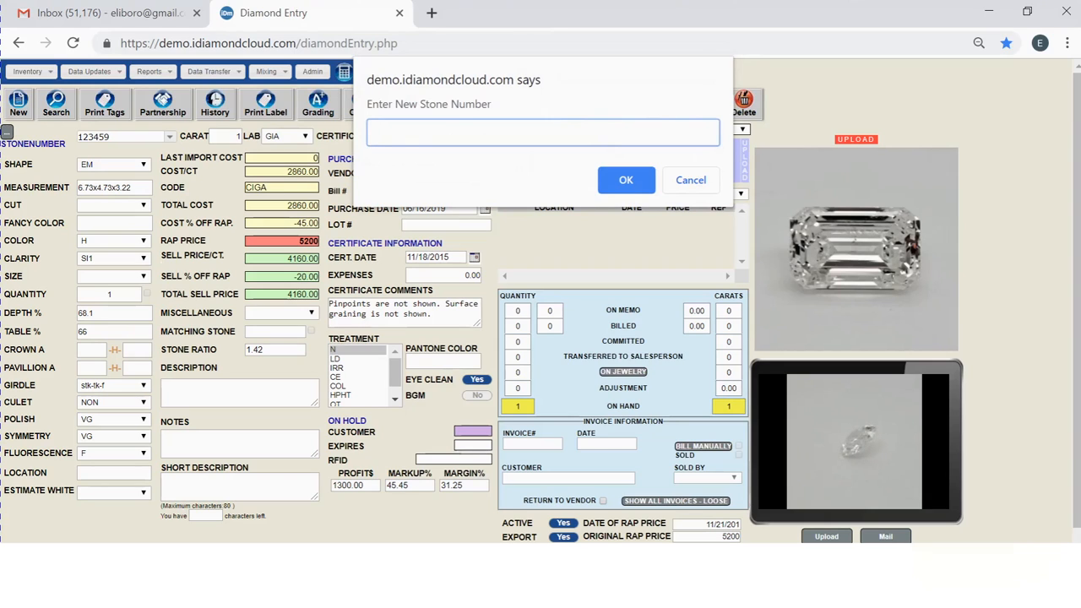
click(694, 184)
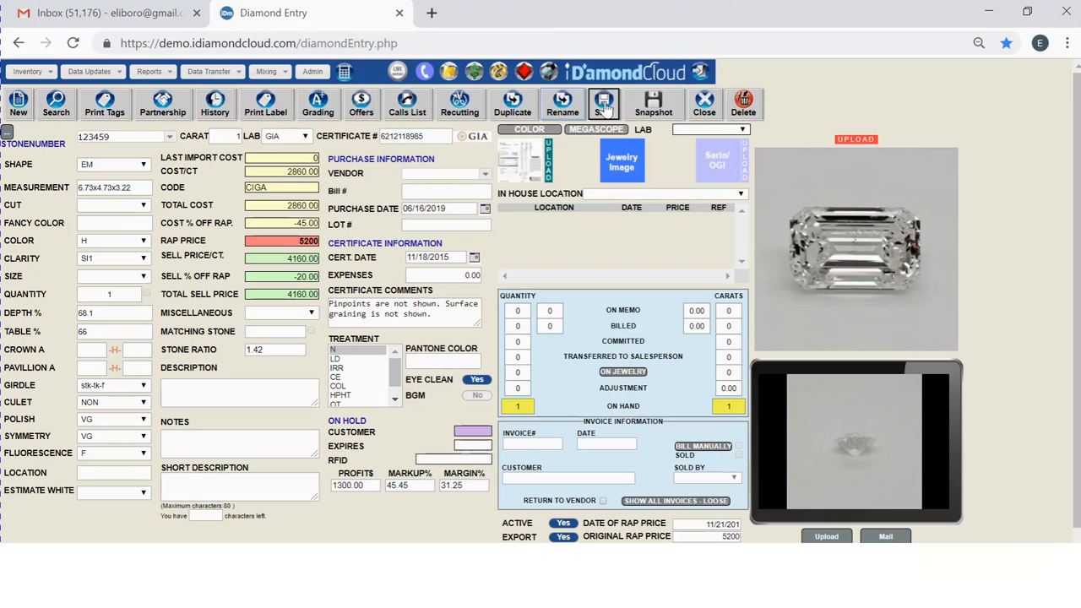
- Open the Snapshot live webcam window, enable Flash and allow camera access, then close the webcam window
click(653, 110)
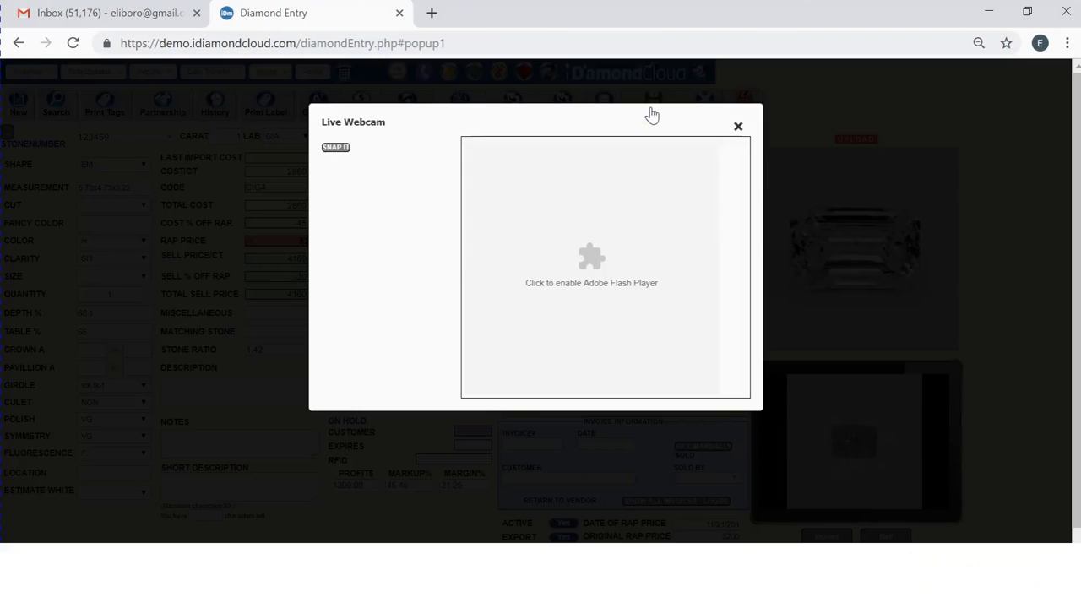
click(579, 291)
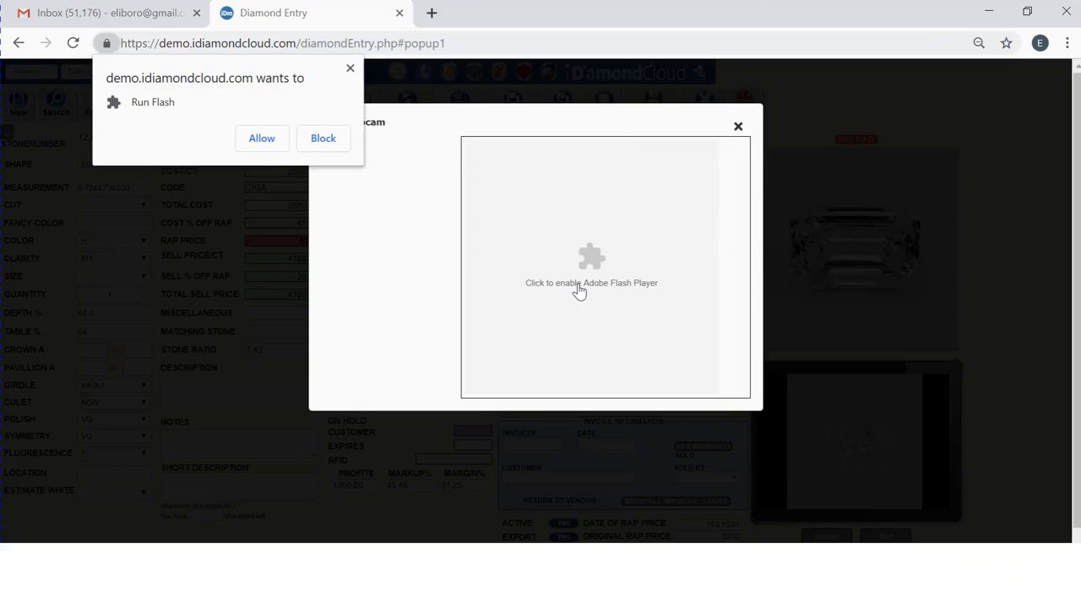
click(257, 143)
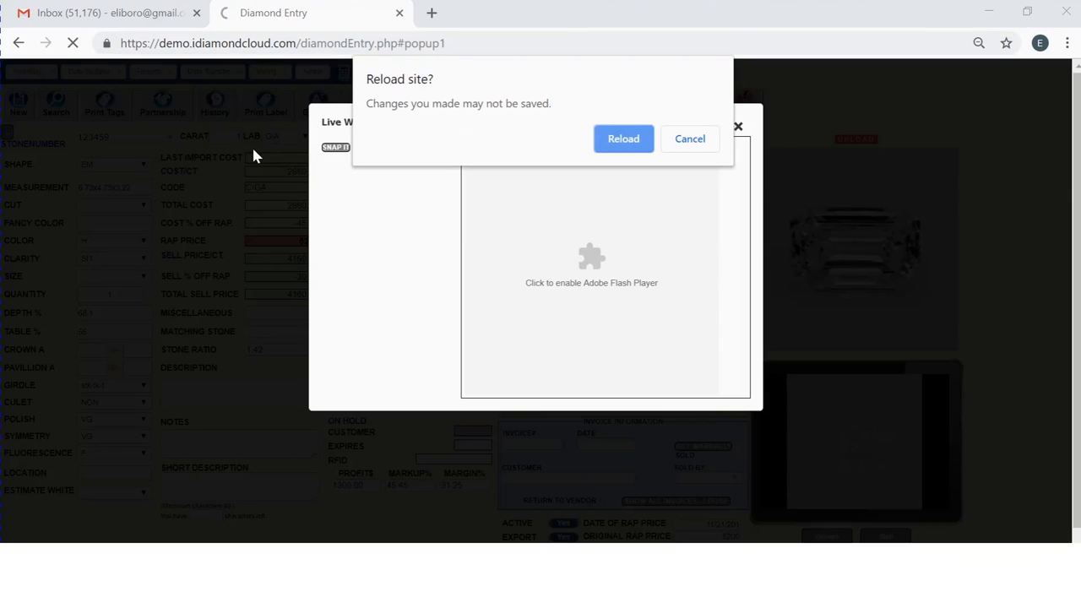
click(608, 140)
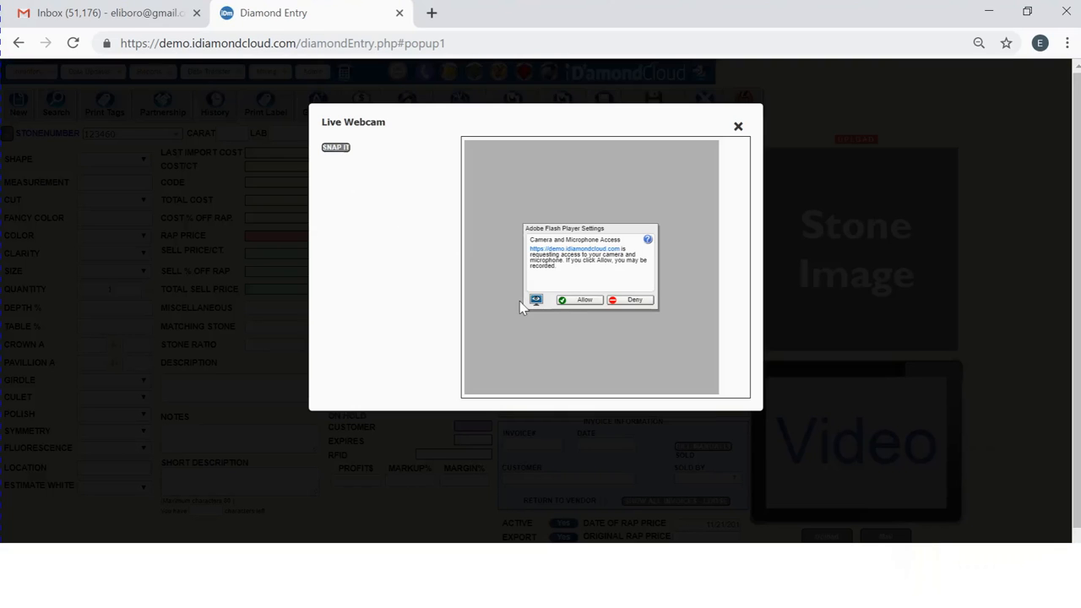
click(580, 300)
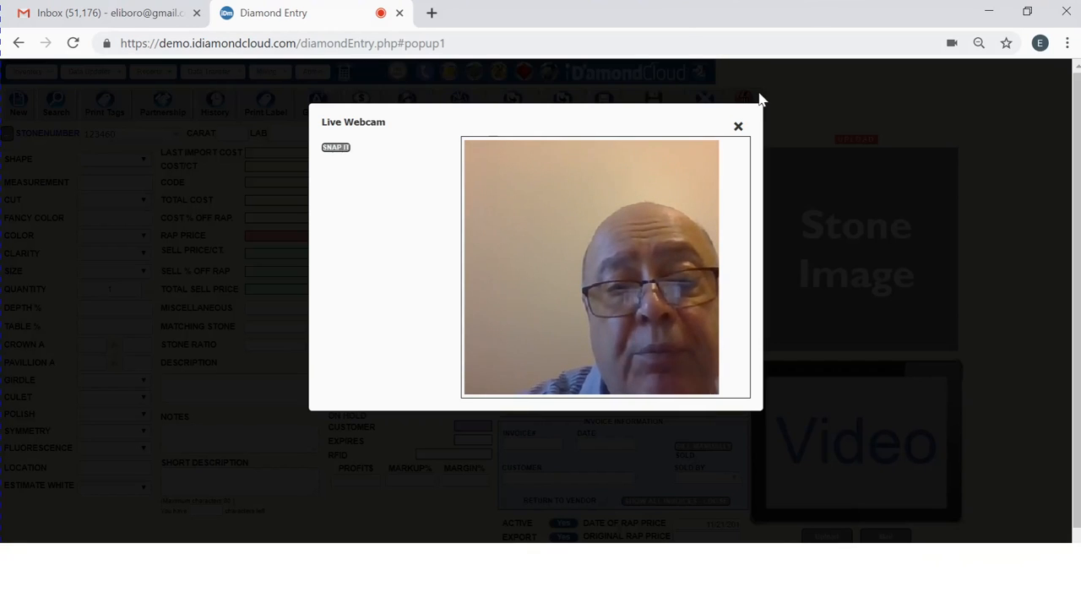
click(739, 126)
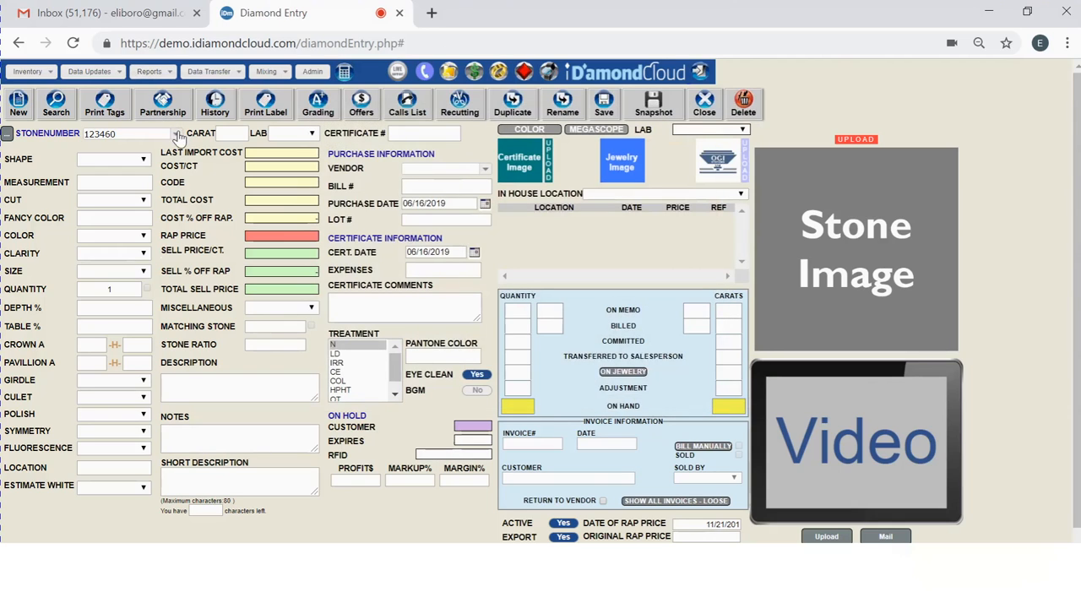
- Reload stone 123459 from the stone number list
click(120, 134)
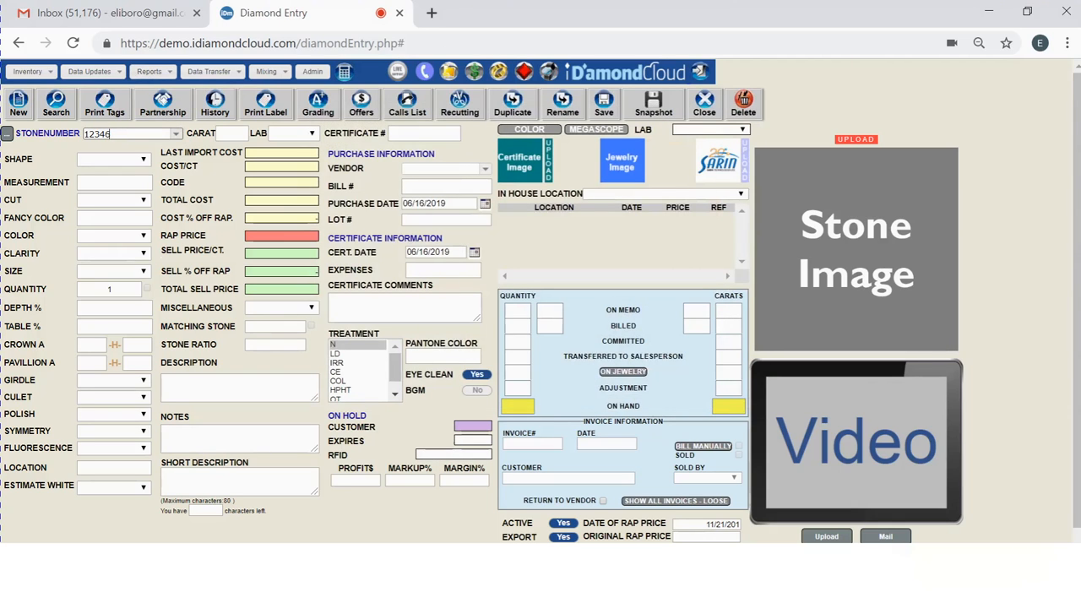
click(176, 134)
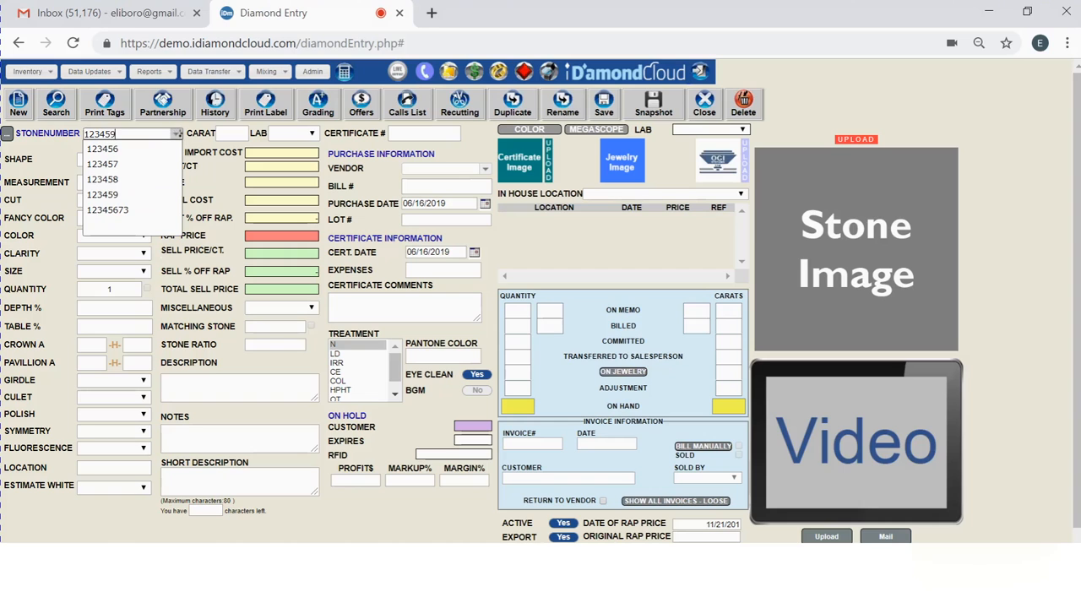
click(123, 152)
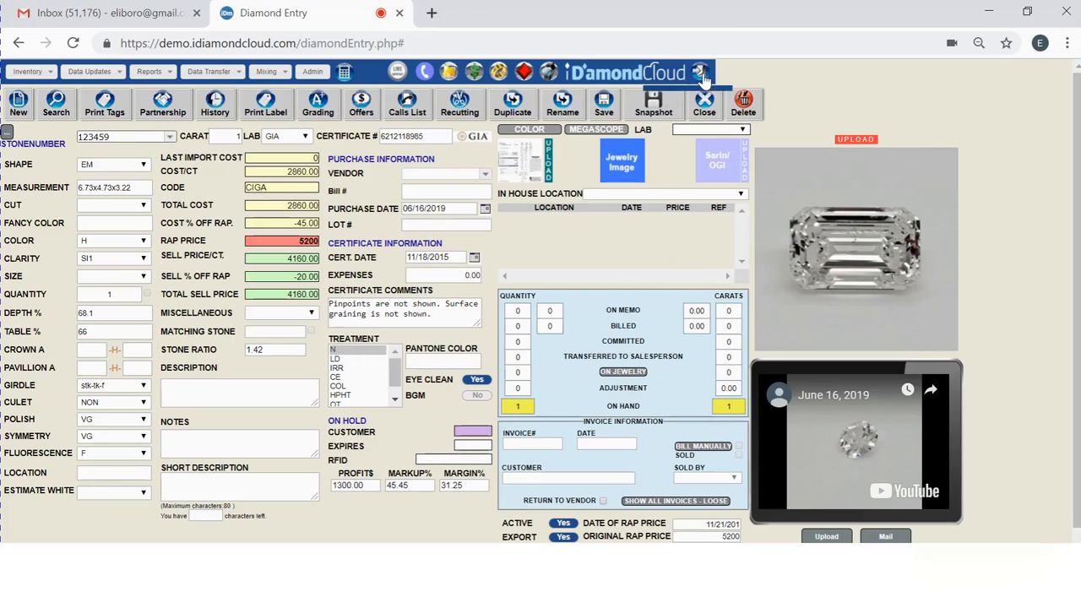
- Open a memo for stone 123459 in Receivables Accounting and choose the customer from the customer name list
click(703, 74)
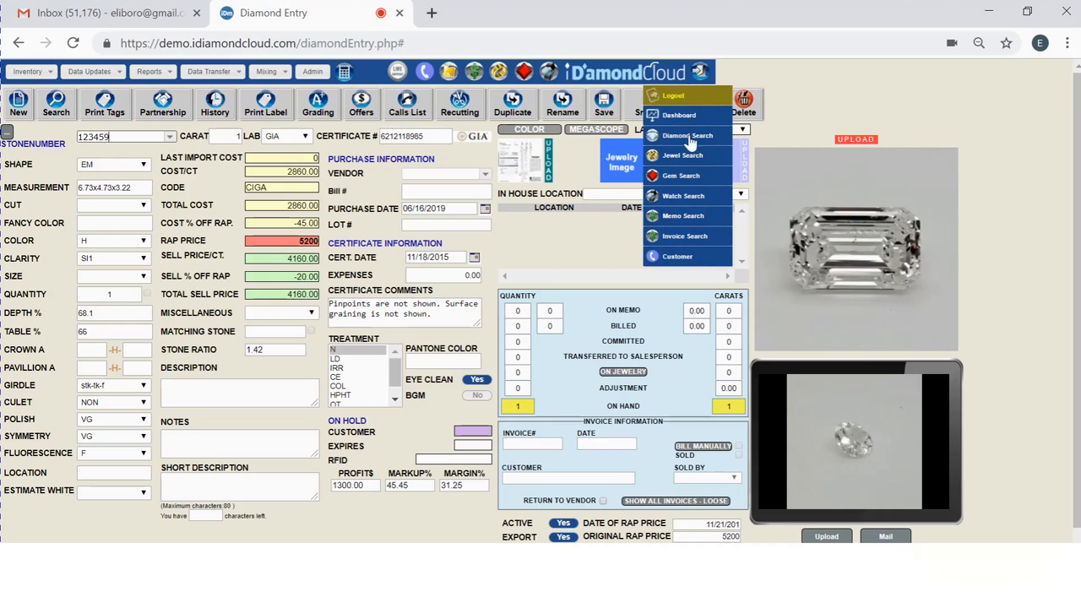
click(894, 83)
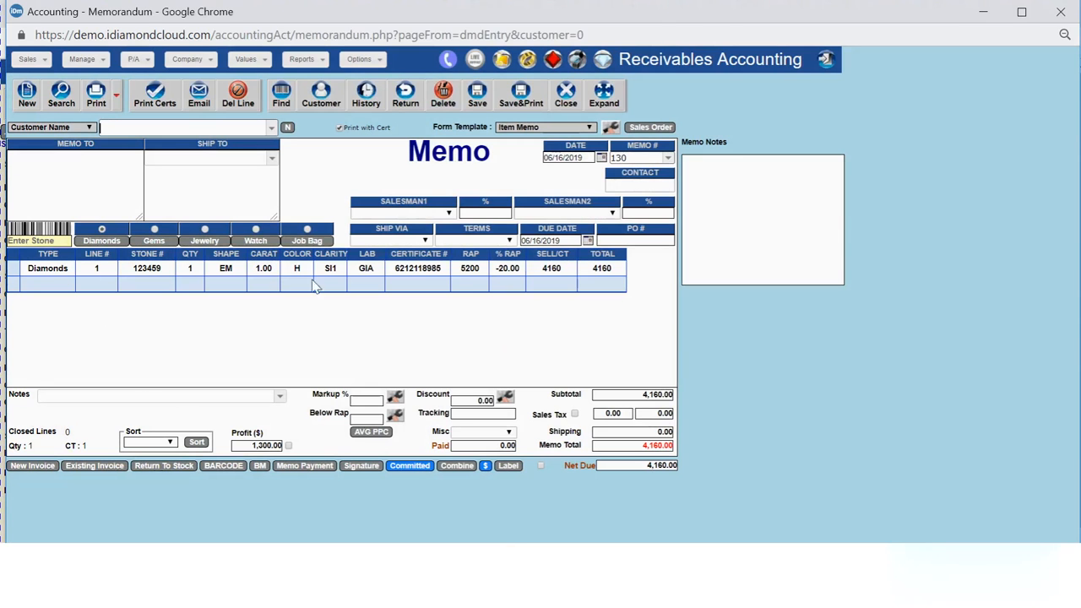
click(273, 131)
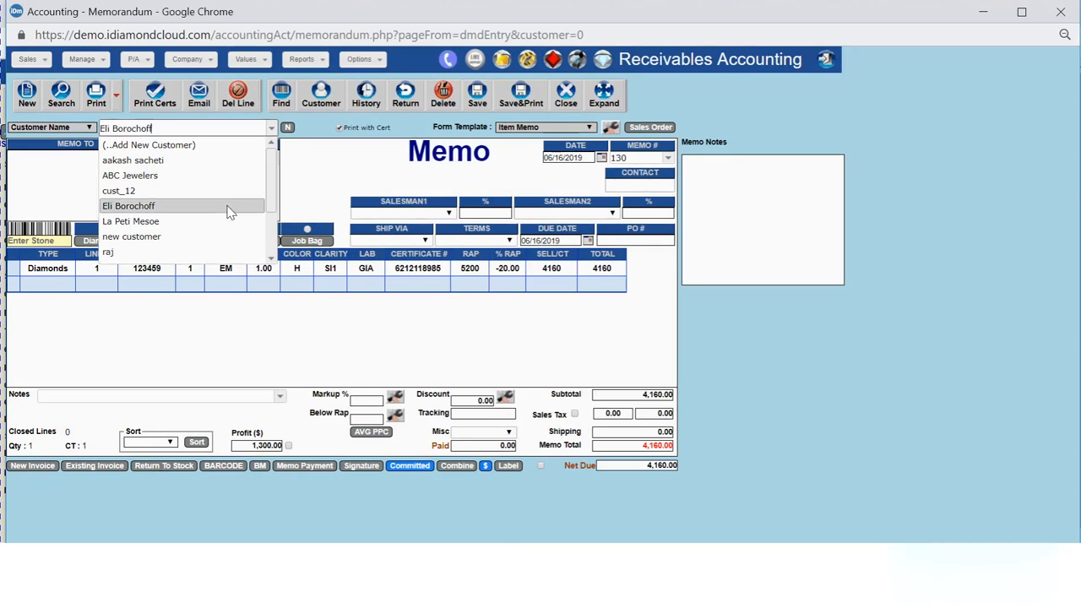
click(228, 208)
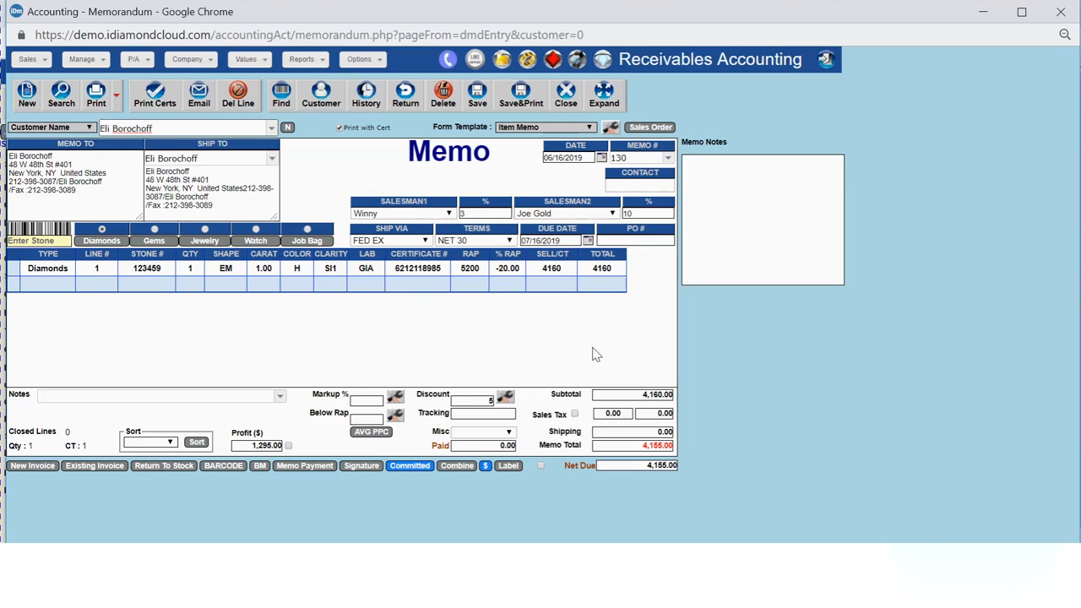